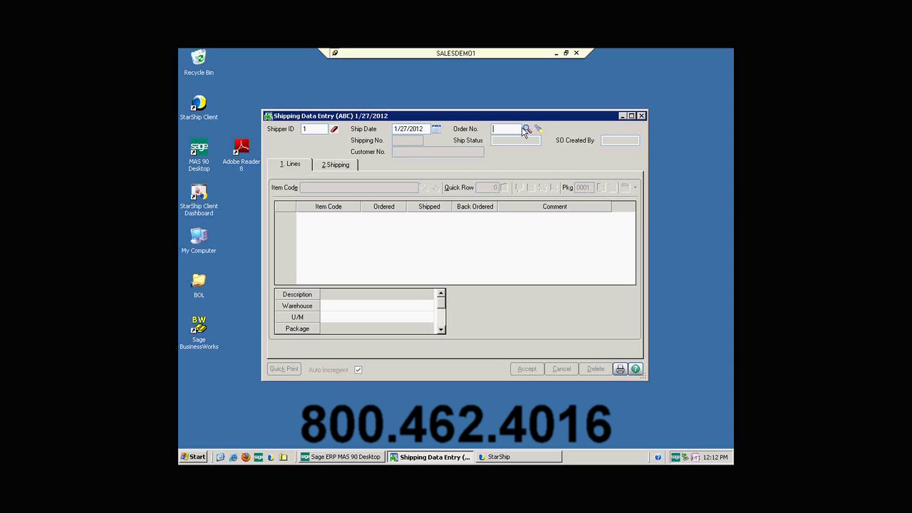
# Load order 0000810, mark both lines fully shipped, and send its shipping details to StarShip.
pyautogui.write('810')
pyautogui.press('Tab')
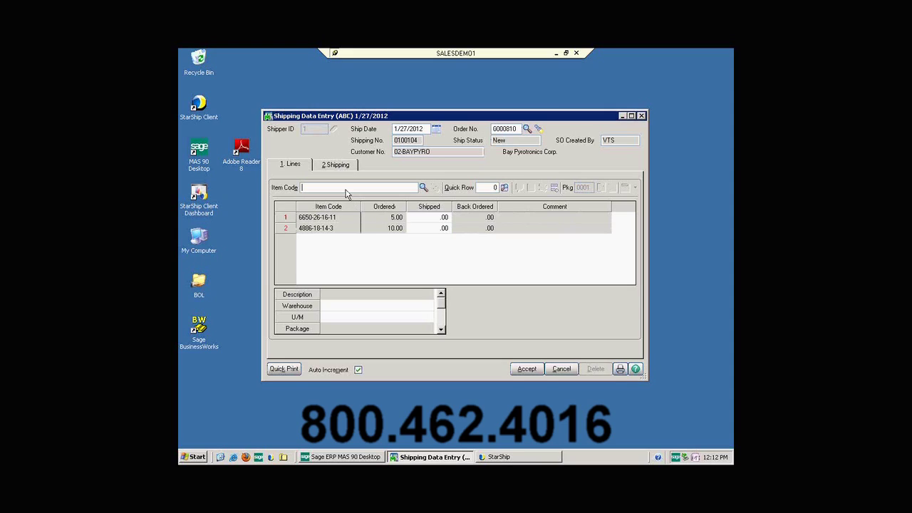
pyautogui.click(553, 187)
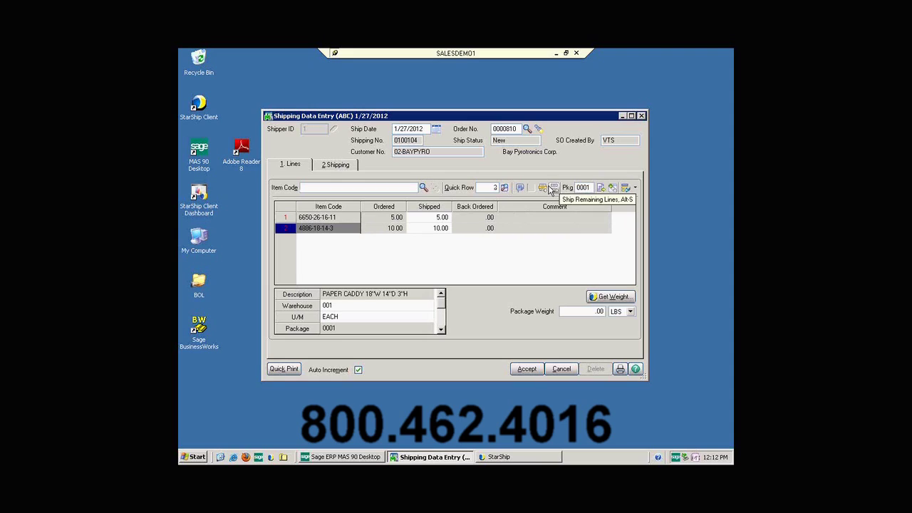
pyautogui.click(351, 166)
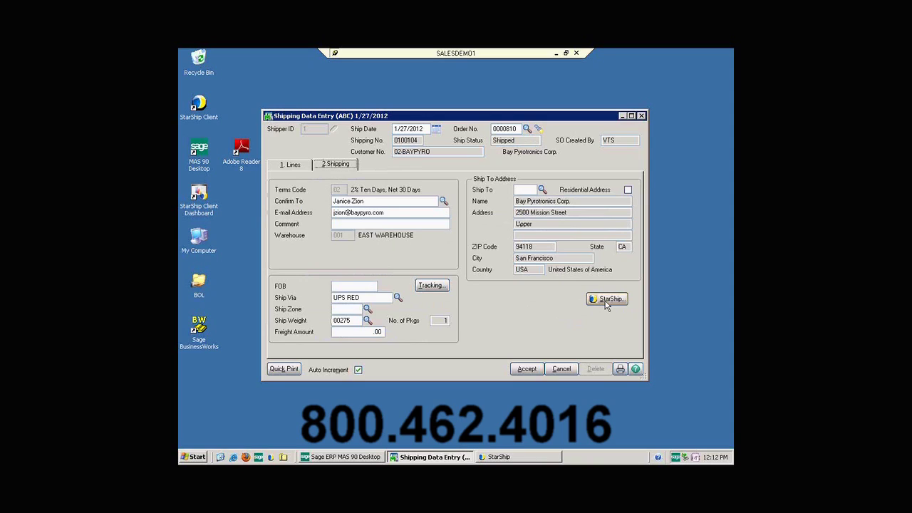
pyautogui.click(606, 301)
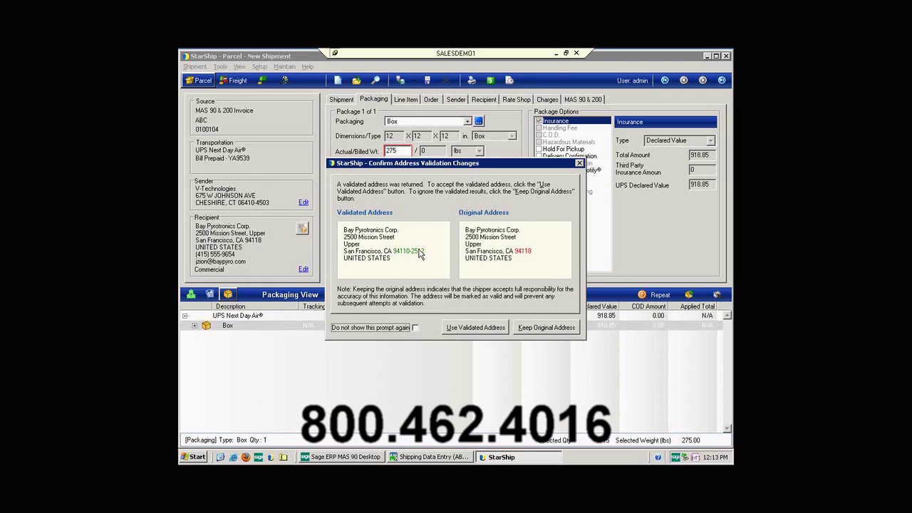
# Accept the validated recipient address with the corrected ZIP+4 code.
pyautogui.click(475, 328)
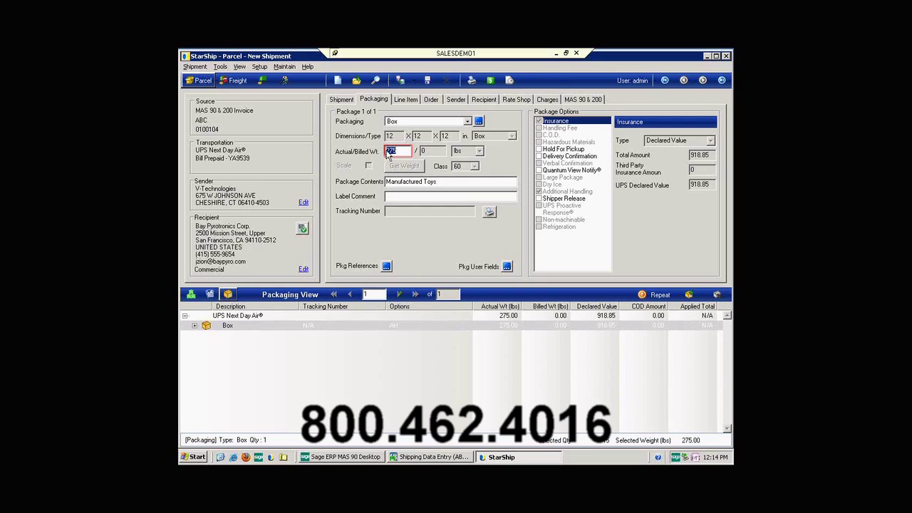
# Change the box weight to 100 lbs and review the recipient's address details.
pyautogui.write('100')
pyautogui.press('Tab')
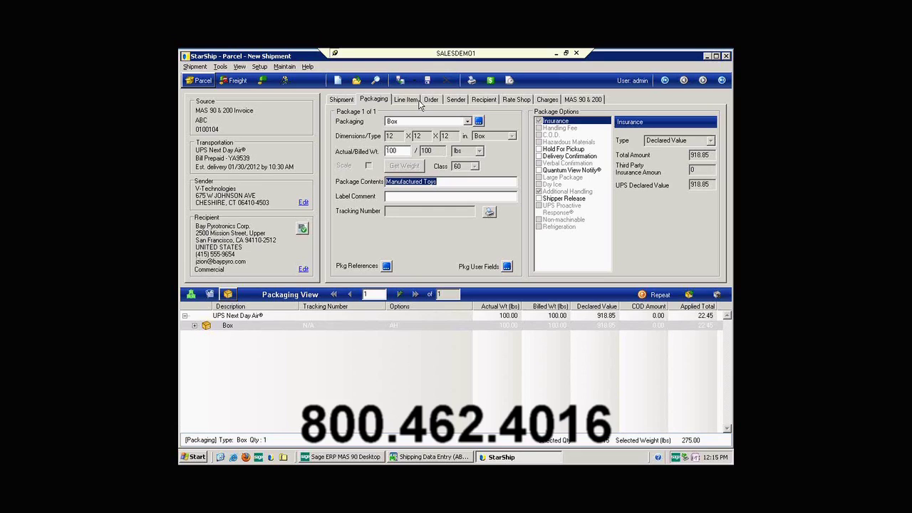
pyautogui.click(482, 104)
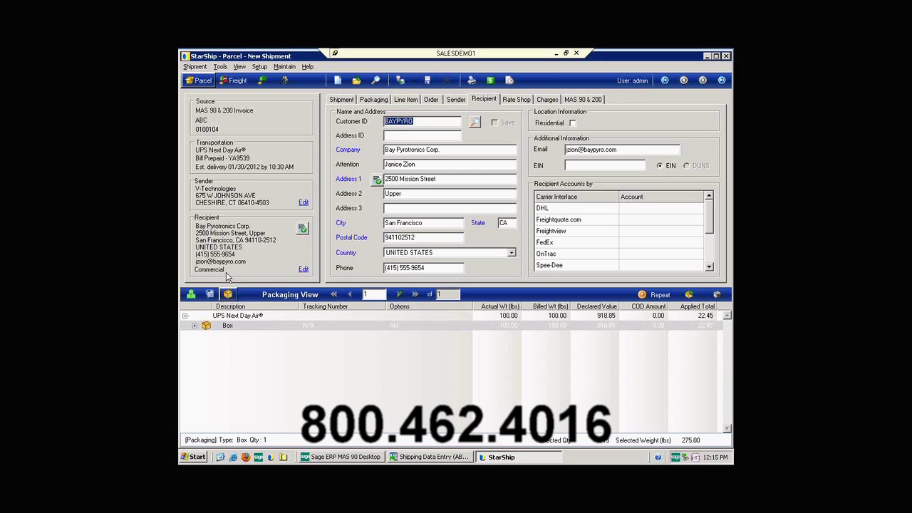
pyautogui.click(371, 100)
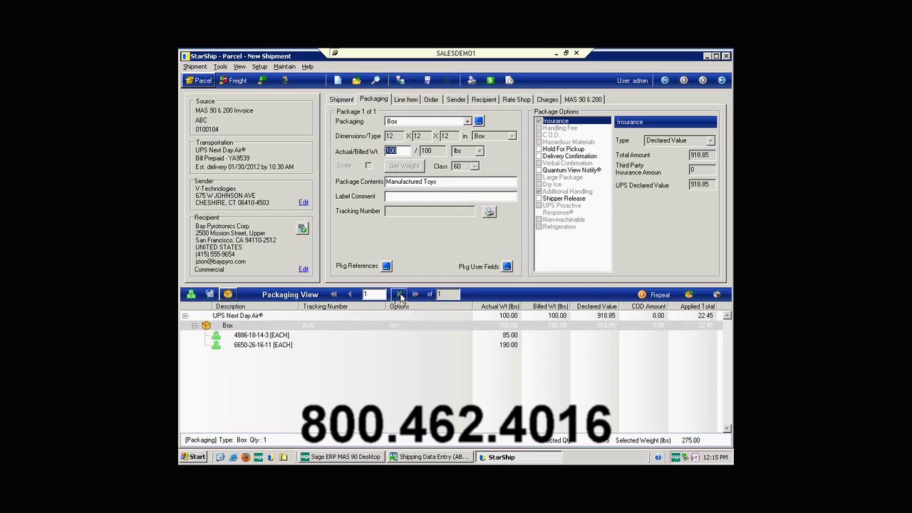
# Open the Repeat Package dialog and cancel it, leaving the single 100 lb box.
pyautogui.click(659, 296)
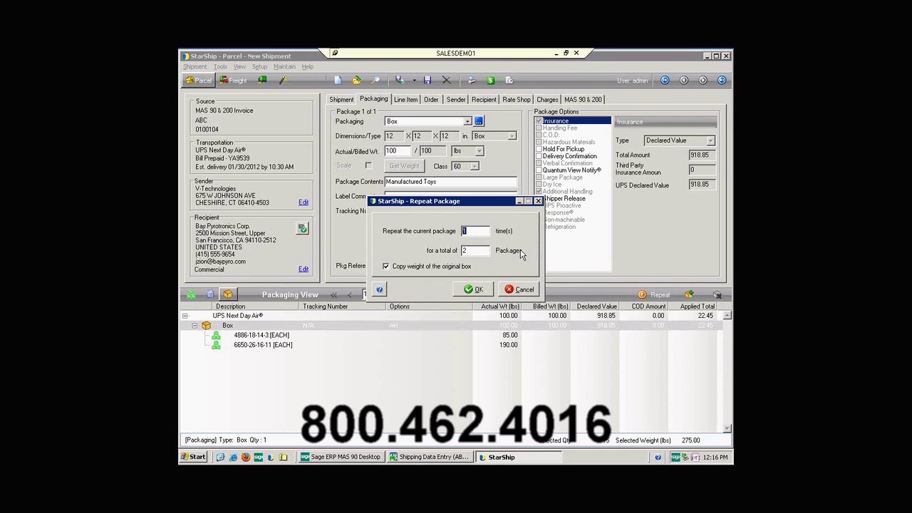
pyautogui.click(524, 289)
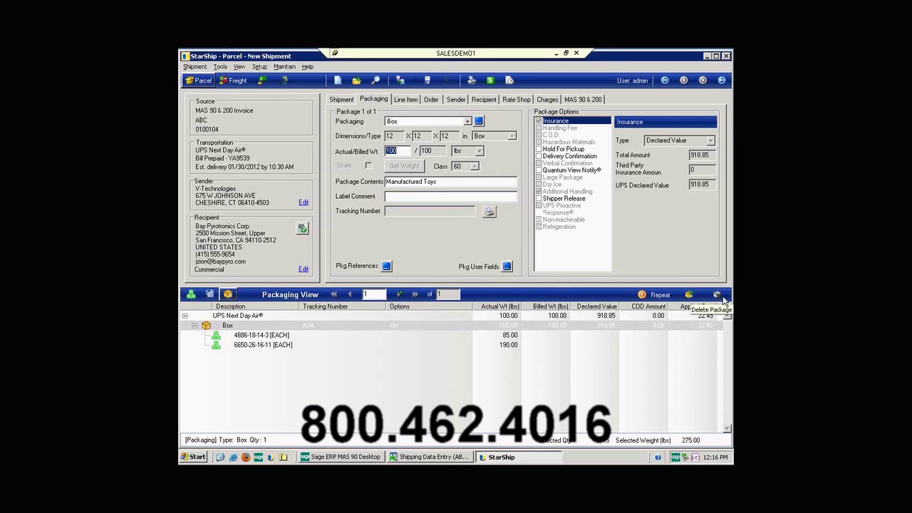
# Add a second 50 lb box and review the rated charges for the 150 lb shipment.
pyautogui.click(400, 293)
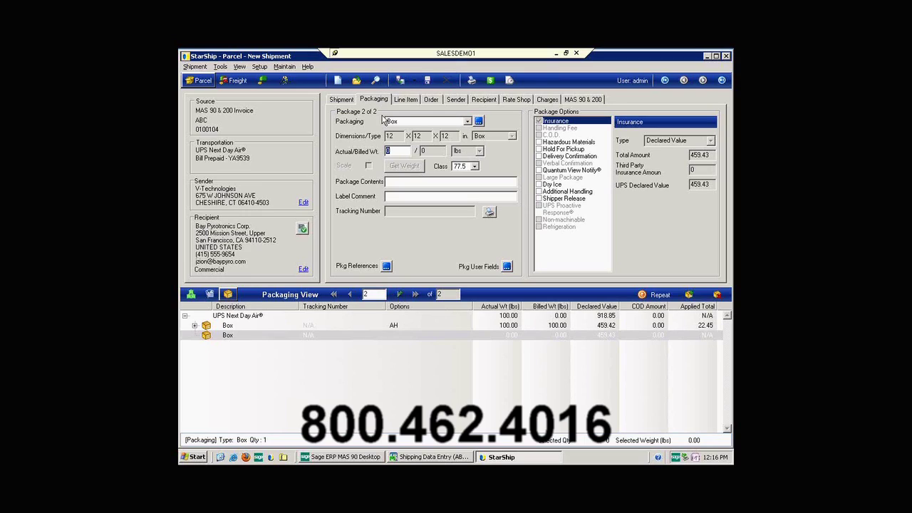
pyautogui.click(388, 150)
pyautogui.write('5')
pyautogui.press('Tab')
pyautogui.press('Return')
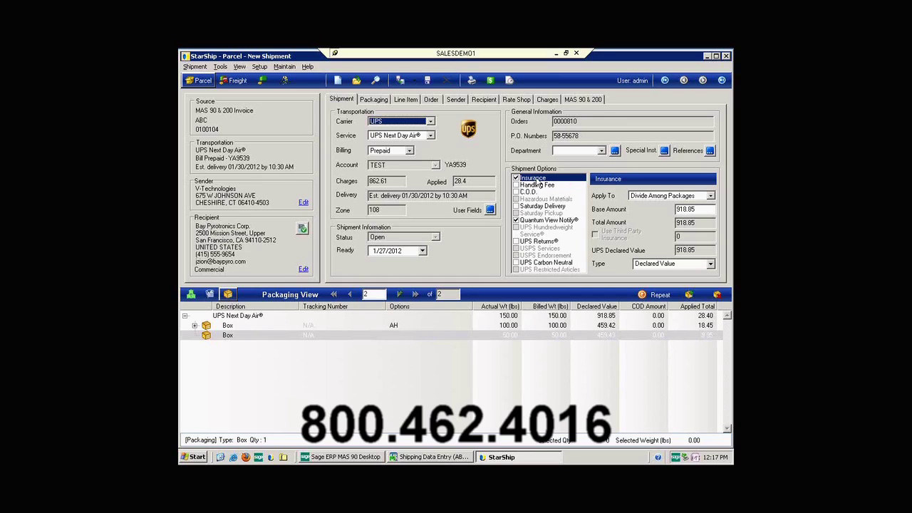
pyautogui.click(536, 222)
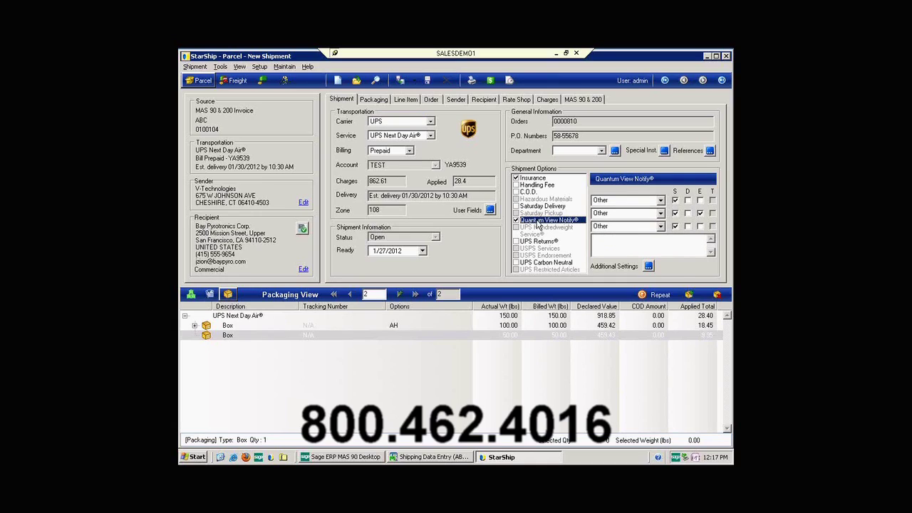
# Enter three notification e-mail addresses with Ship alerts, Exception for the second, and Package Tracking Number subject.
pyautogui.click(649, 267)
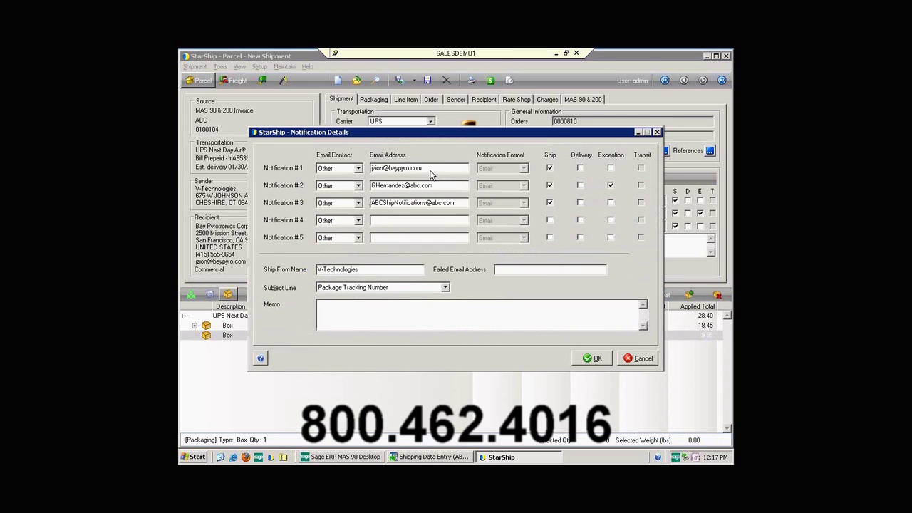
pyautogui.moveTo(430, 168); pyautogui.dragTo(370, 168)
pyautogui.click(450, 186)
pyautogui.moveTo(450, 186); pyautogui.dragTo(371, 191)
pyautogui.moveTo(456, 204); pyautogui.dragTo(365, 199)
pyautogui.click(592, 359)
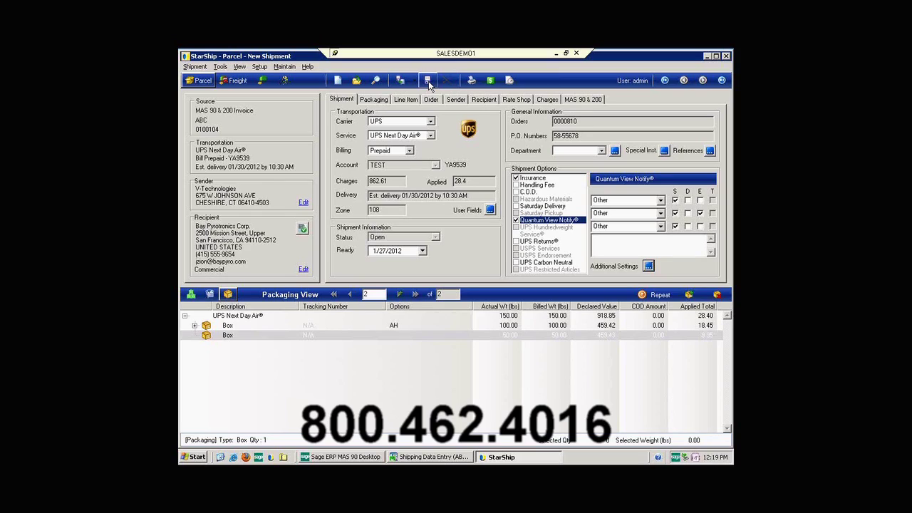
# Keep the 1/27/2012 ready date and pull carrier rate quotes for the shipment.
pyautogui.click(423, 251)
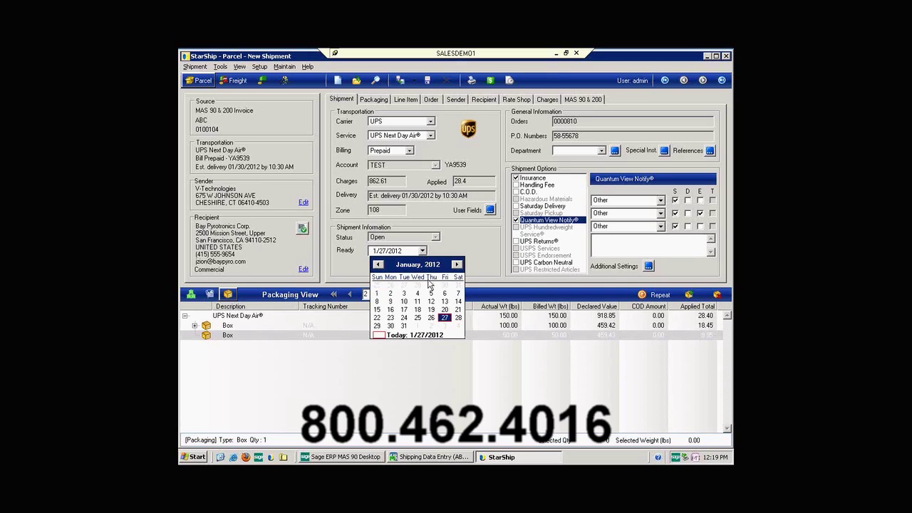
pyautogui.click(446, 317)
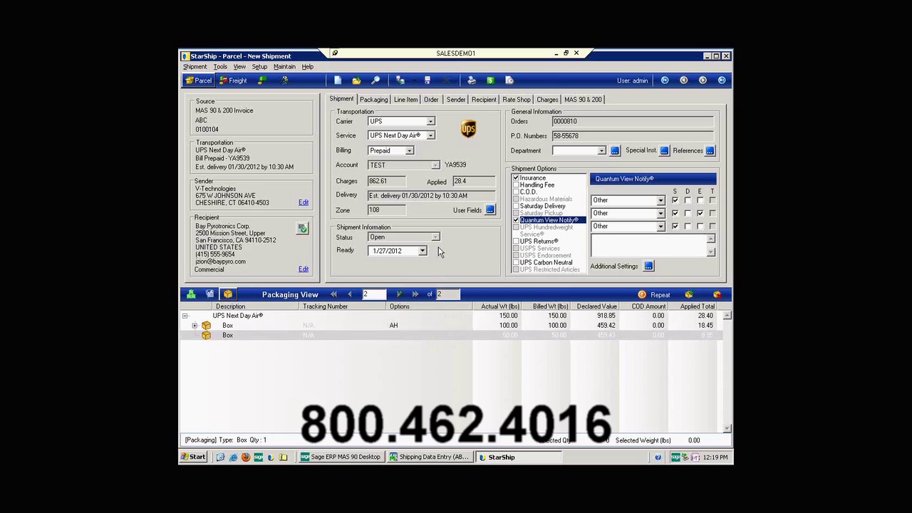
pyautogui.click(490, 81)
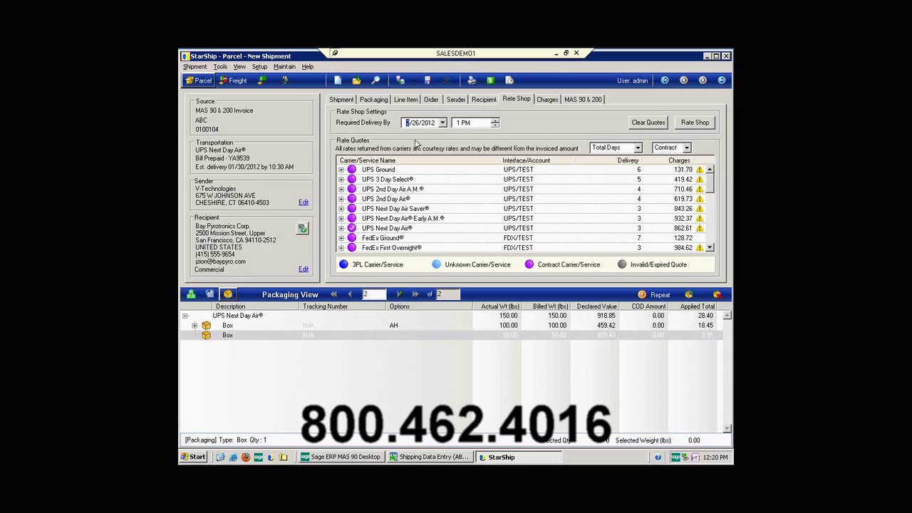
# Keep delivery measured in Total Days and quotes at Contract rates.
pyautogui.click(638, 148)
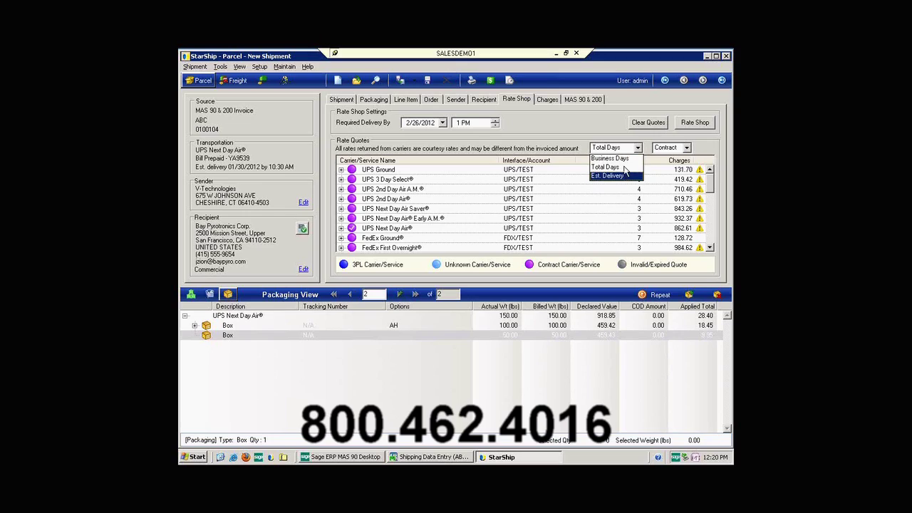
pyautogui.click(640, 167)
pyautogui.click(689, 147)
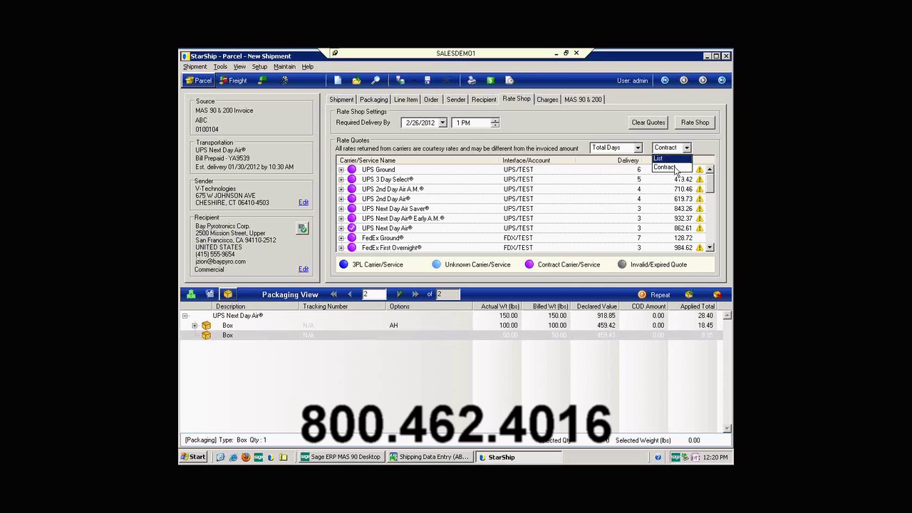
pyautogui.click(675, 168)
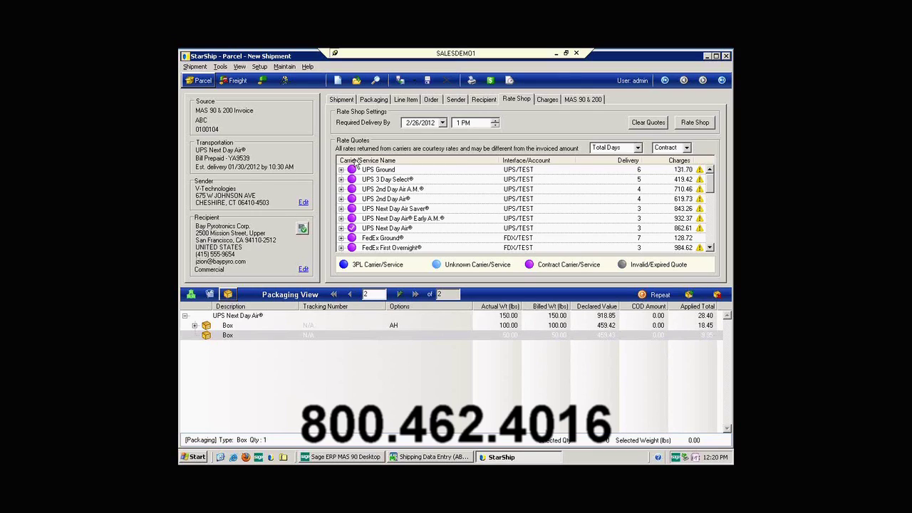
# Sort the rate quotes by delivery days, then by charges from cheapest up.
pyautogui.click(625, 163)
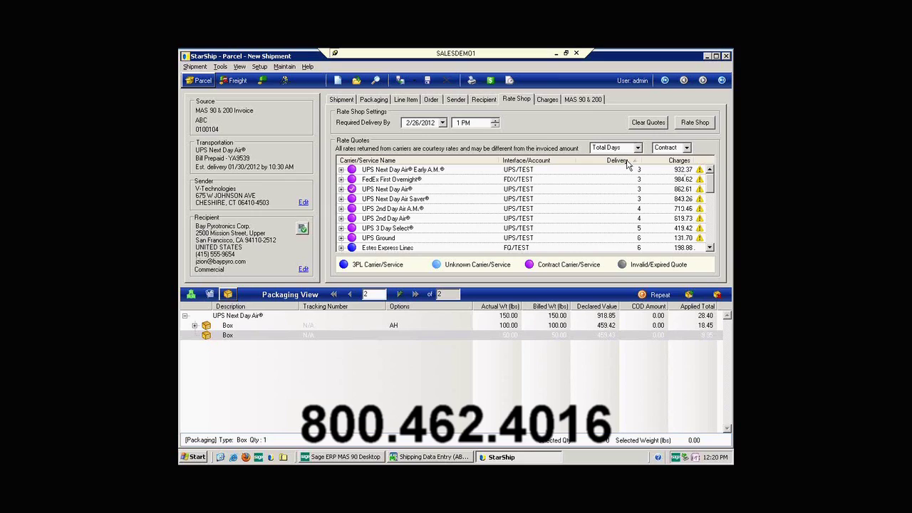
pyautogui.click(681, 160)
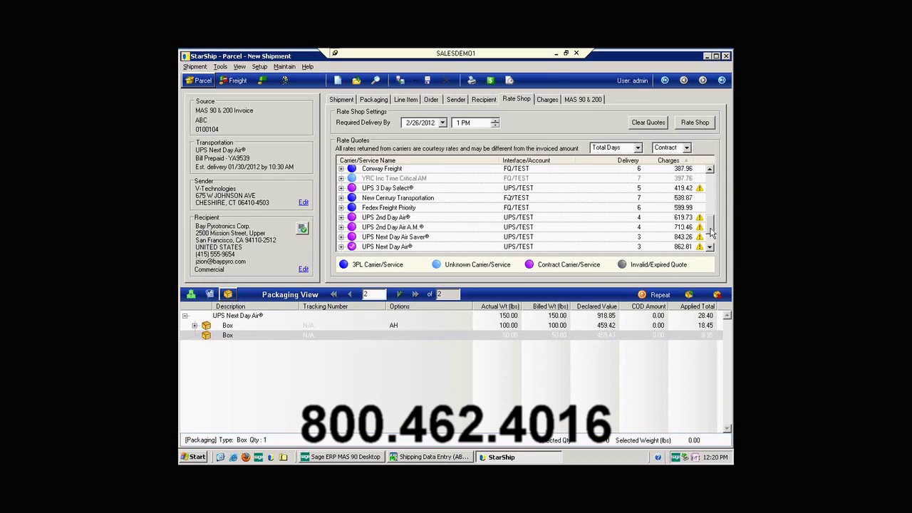
pyautogui.scroll(7, 718, 191)
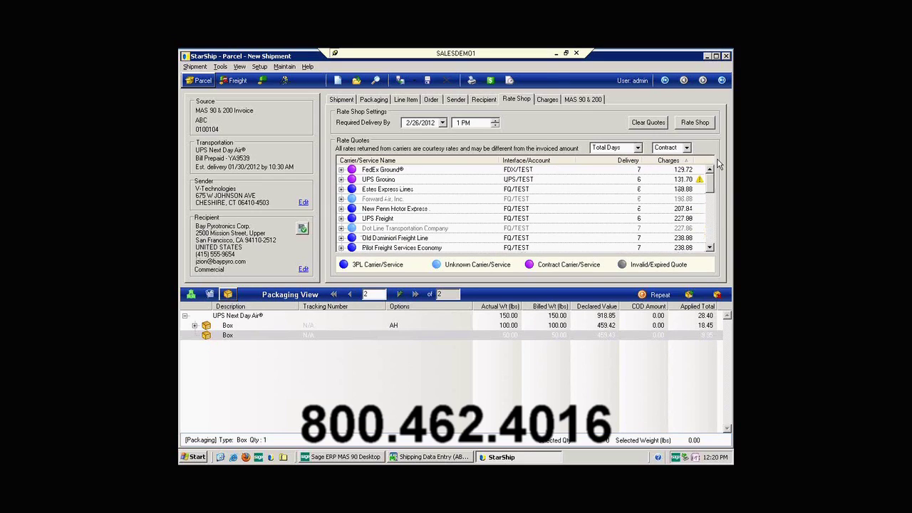
pyautogui.click(402, 80)
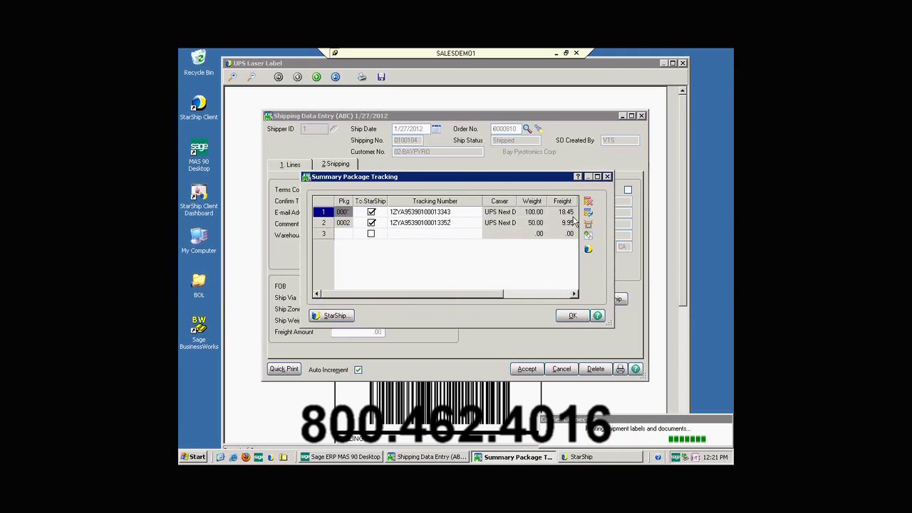
# Accept the package tracking summary and the shipping entry with 28.40 freight.
pyautogui.click(574, 316)
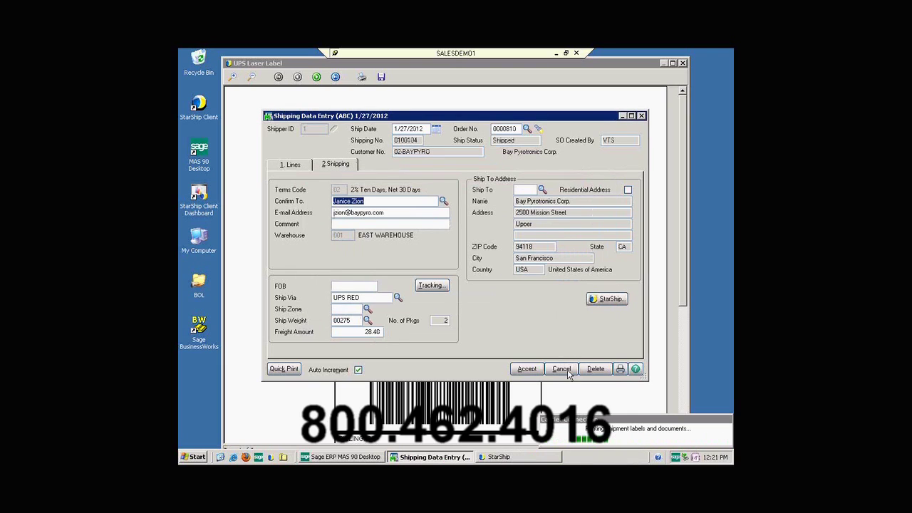
pyautogui.click(528, 369)
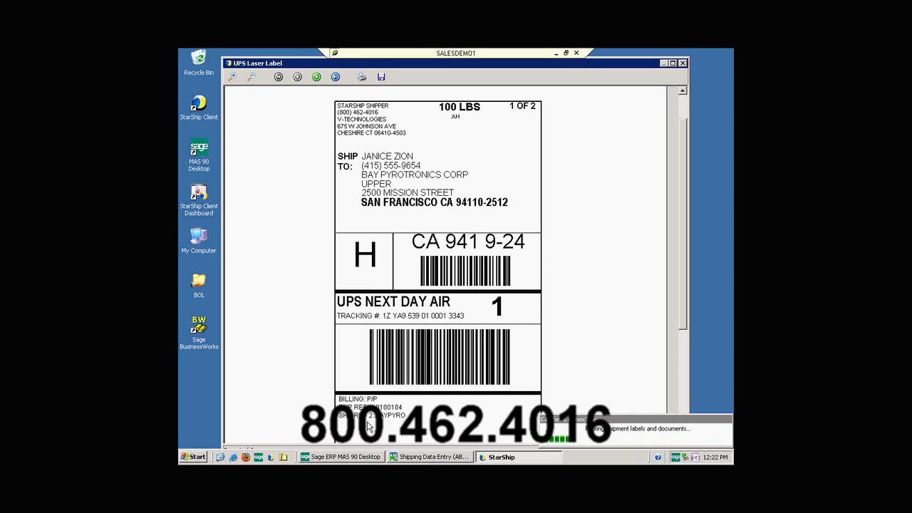
# Page to the 50 lb label for package 2 of 2, then close the label preview.
pyautogui.click(317, 77)
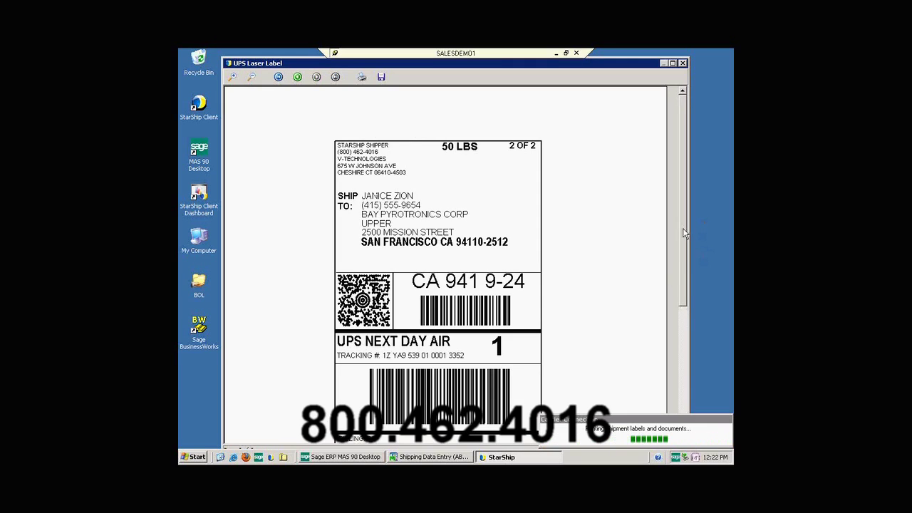
pyautogui.scroll(-2, 684, 273)
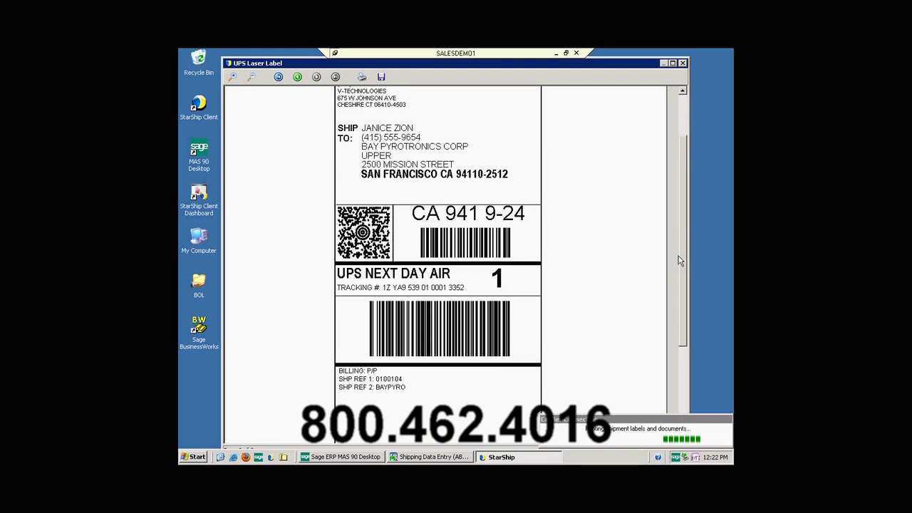
pyautogui.click(683, 63)
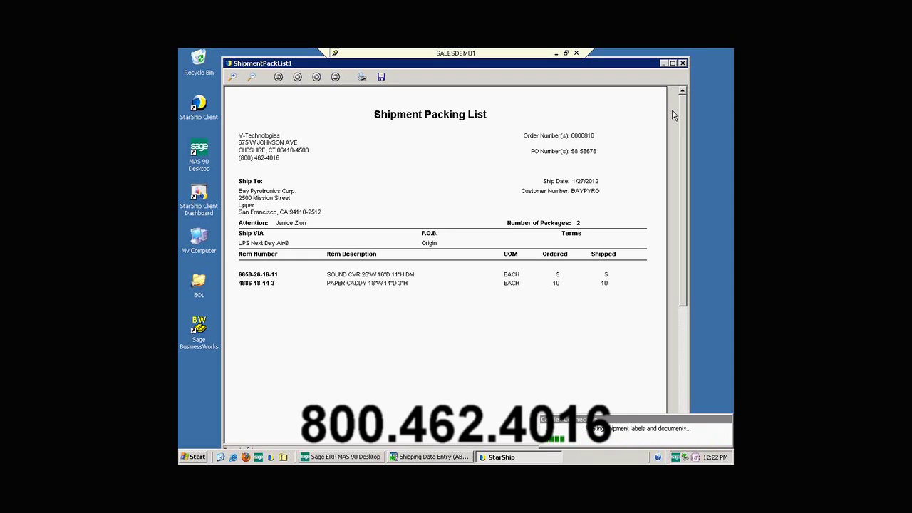
# Close the ShipmentPackList1 packing list preview.
pyautogui.click(683, 64)
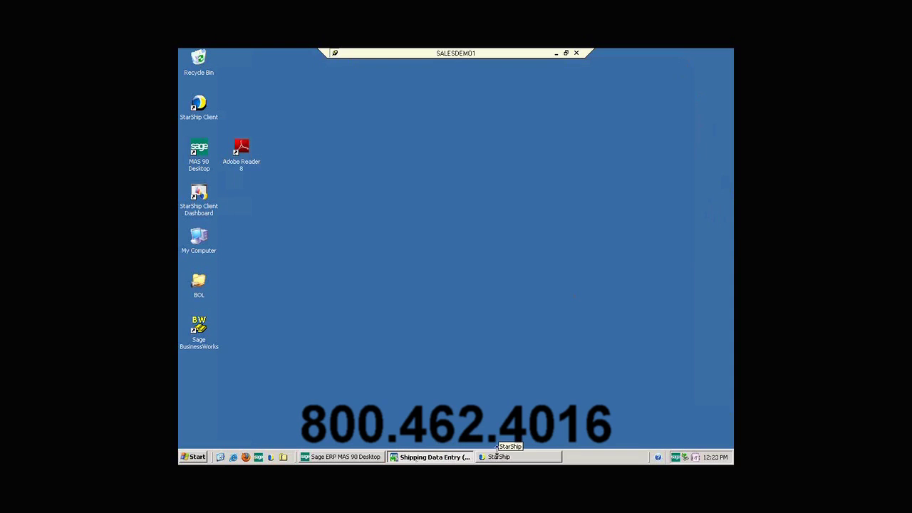
# Bring the MAS 90 Desktop and Shipping Data Entry windows forward, then return to StarShip.
pyautogui.click(370, 458)
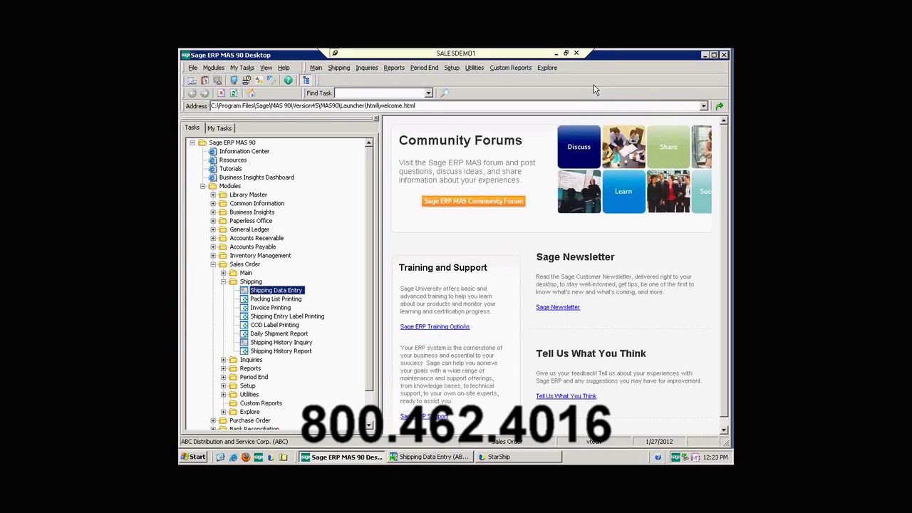
pyautogui.click(440, 460)
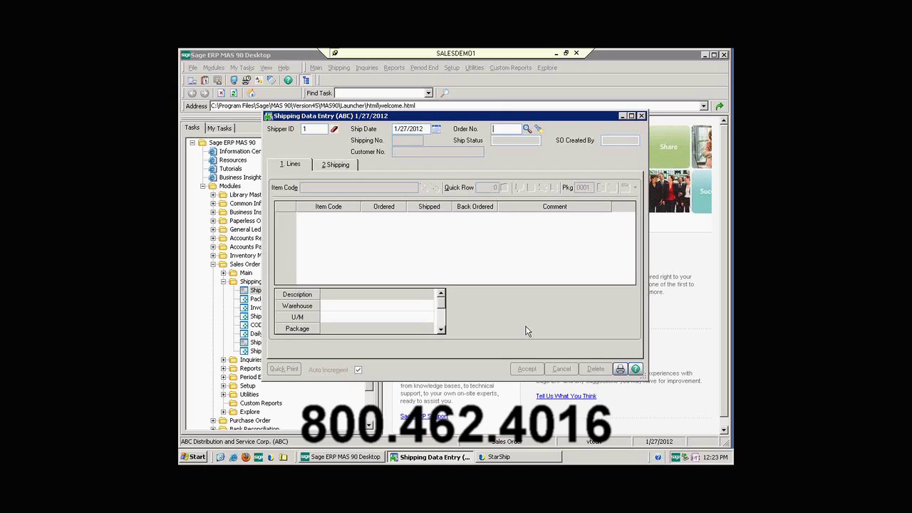
pyautogui.click(532, 460)
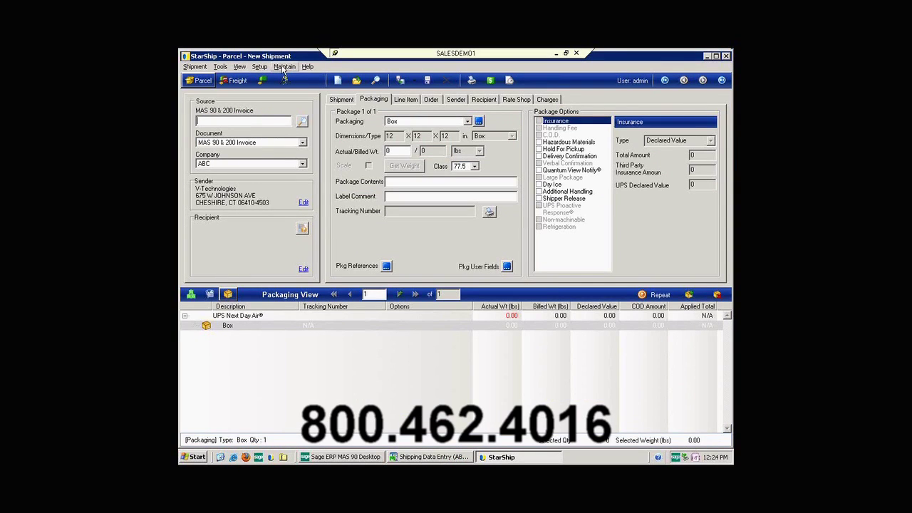
# Open Maintain > Inventory and bring up item 1001-HON-H252 for editing.
pyautogui.click(283, 67)
pyautogui.click(295, 77)
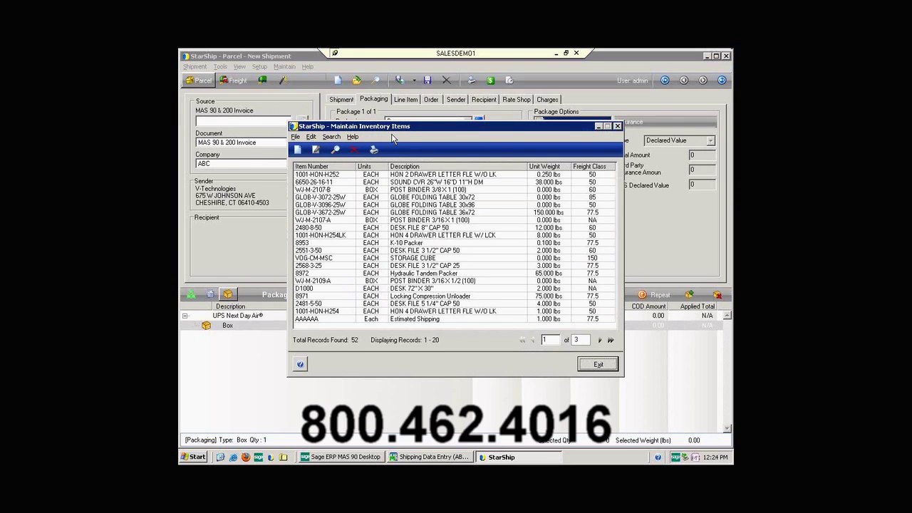
pyautogui.click(297, 138)
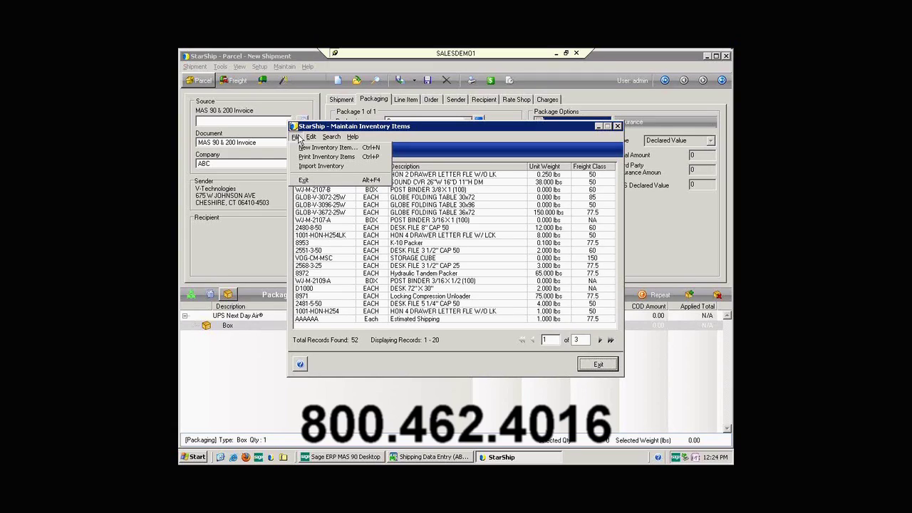
pyautogui.click(406, 138)
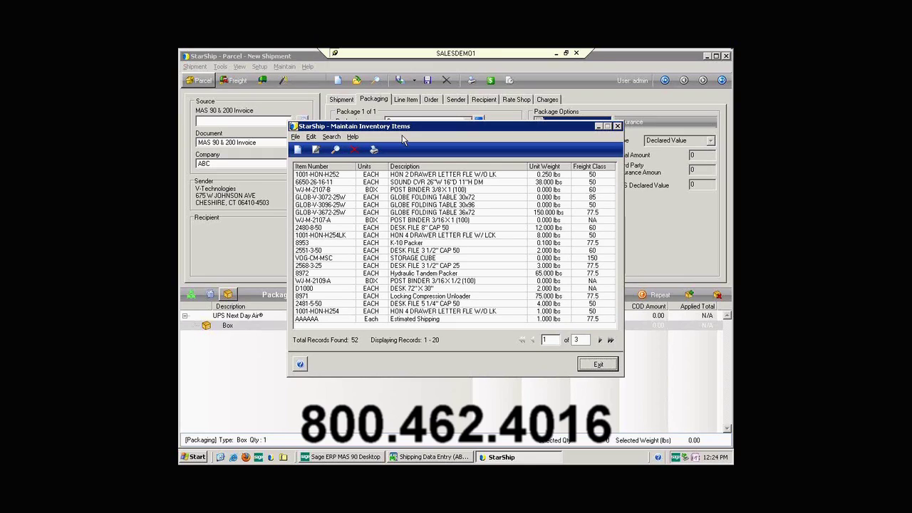
pyautogui.click(335, 176)
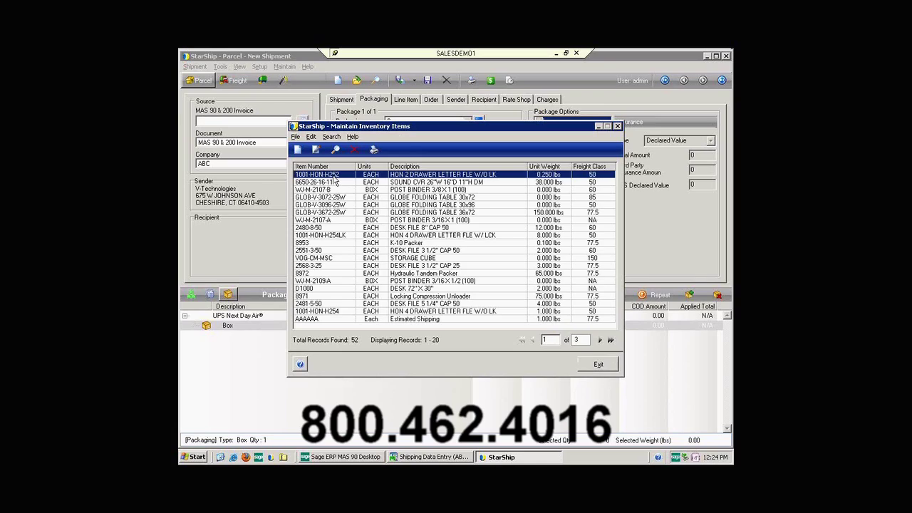
pyautogui.doubleClick(335, 177)
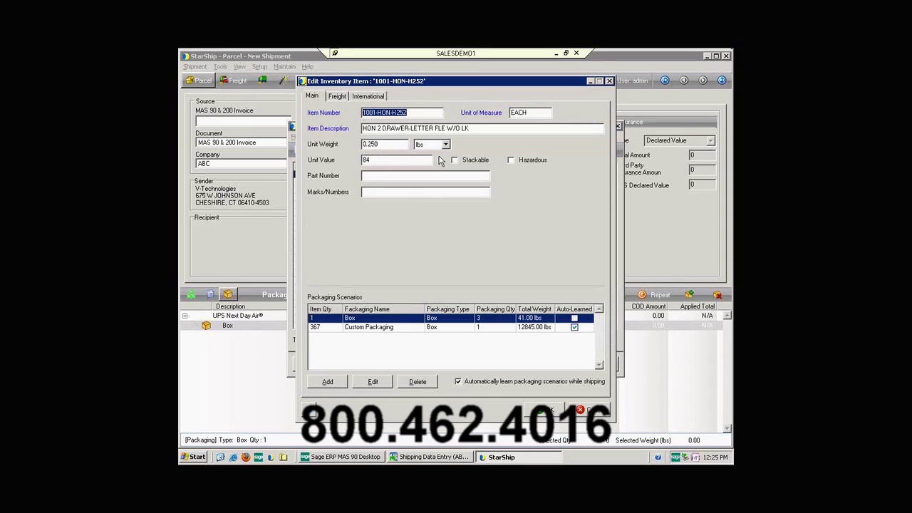
pyautogui.click(337, 96)
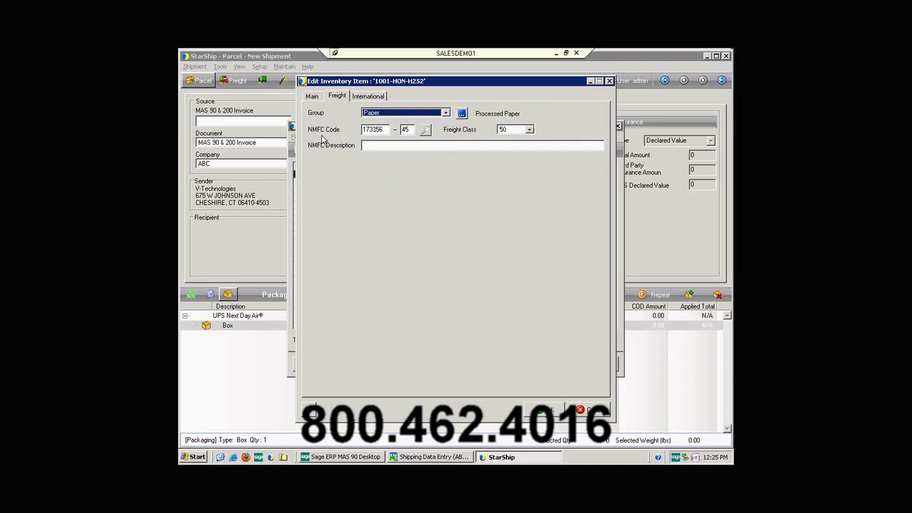
pyautogui.click(530, 130)
pyautogui.click(530, 131)
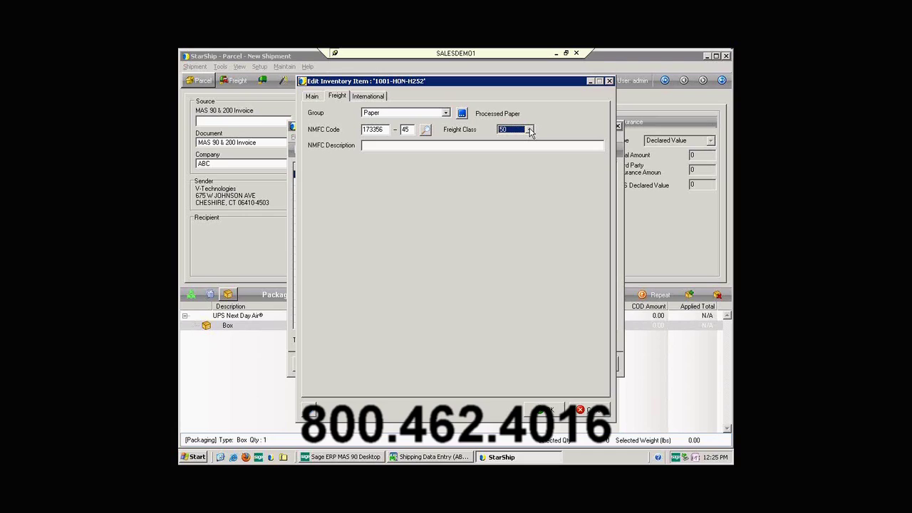
pyautogui.click(371, 96)
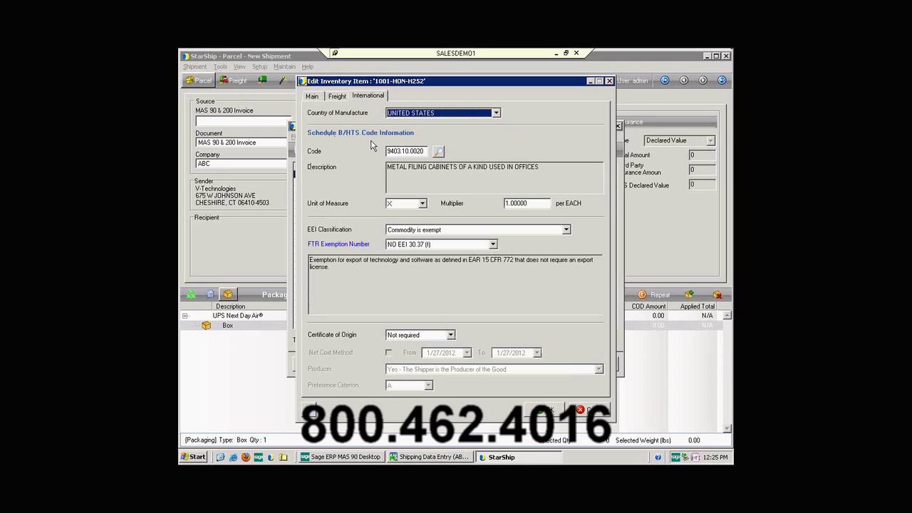
pyautogui.click(450, 335)
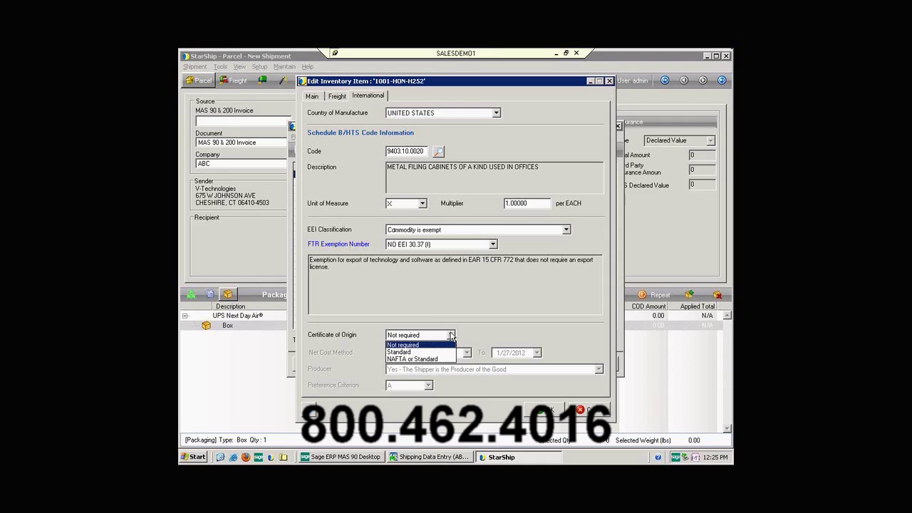
pyautogui.click(451, 335)
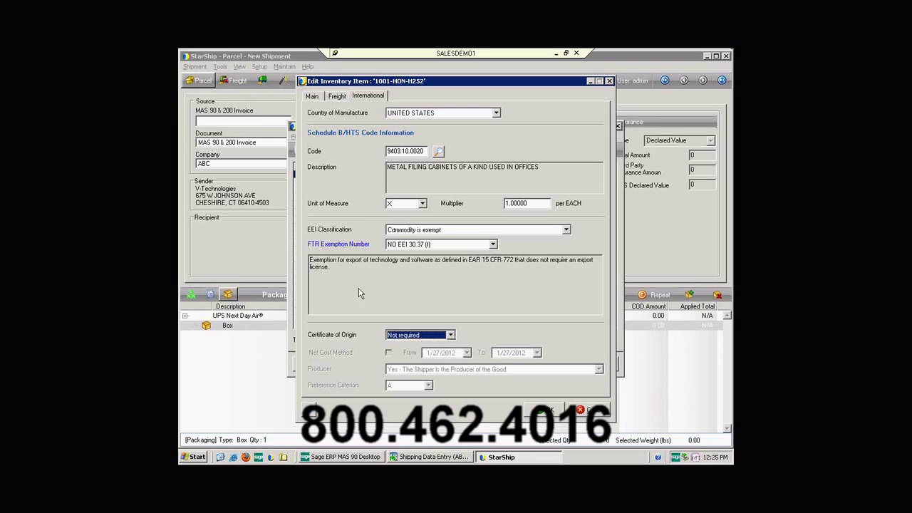
pyautogui.click(545, 411)
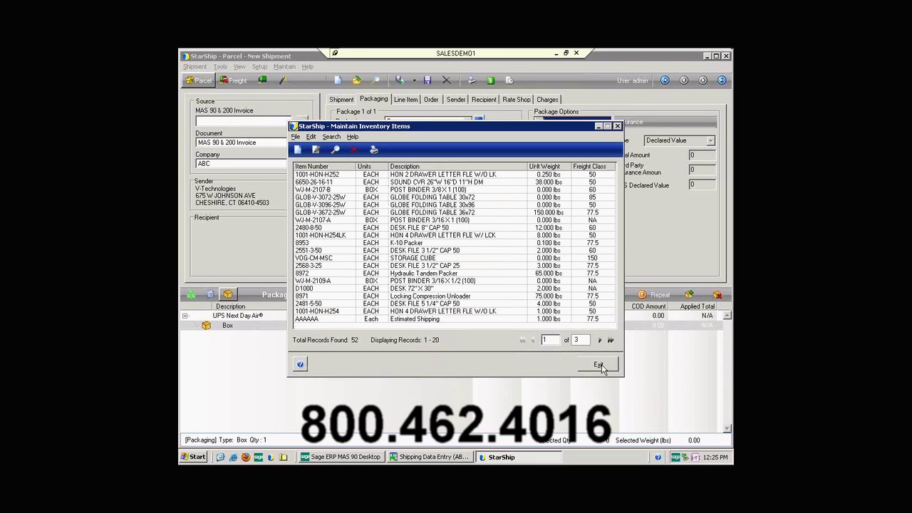
pyautogui.click(599, 365)
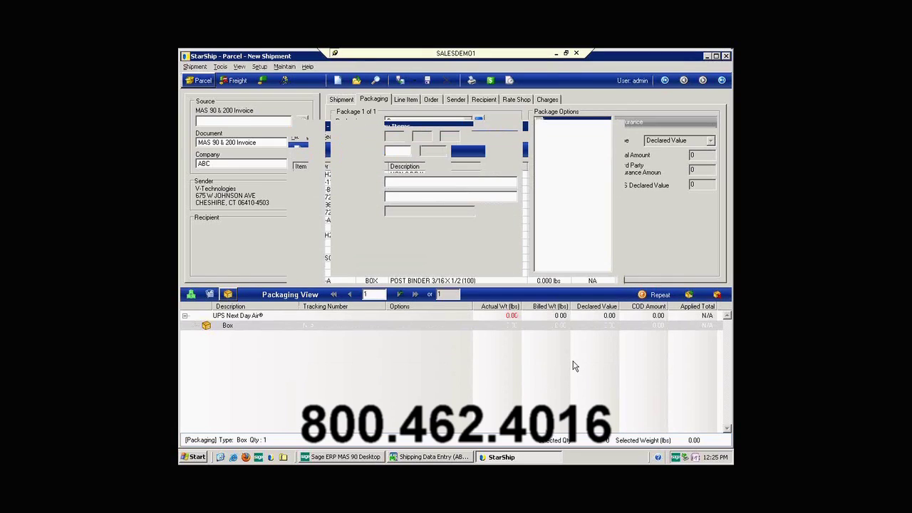